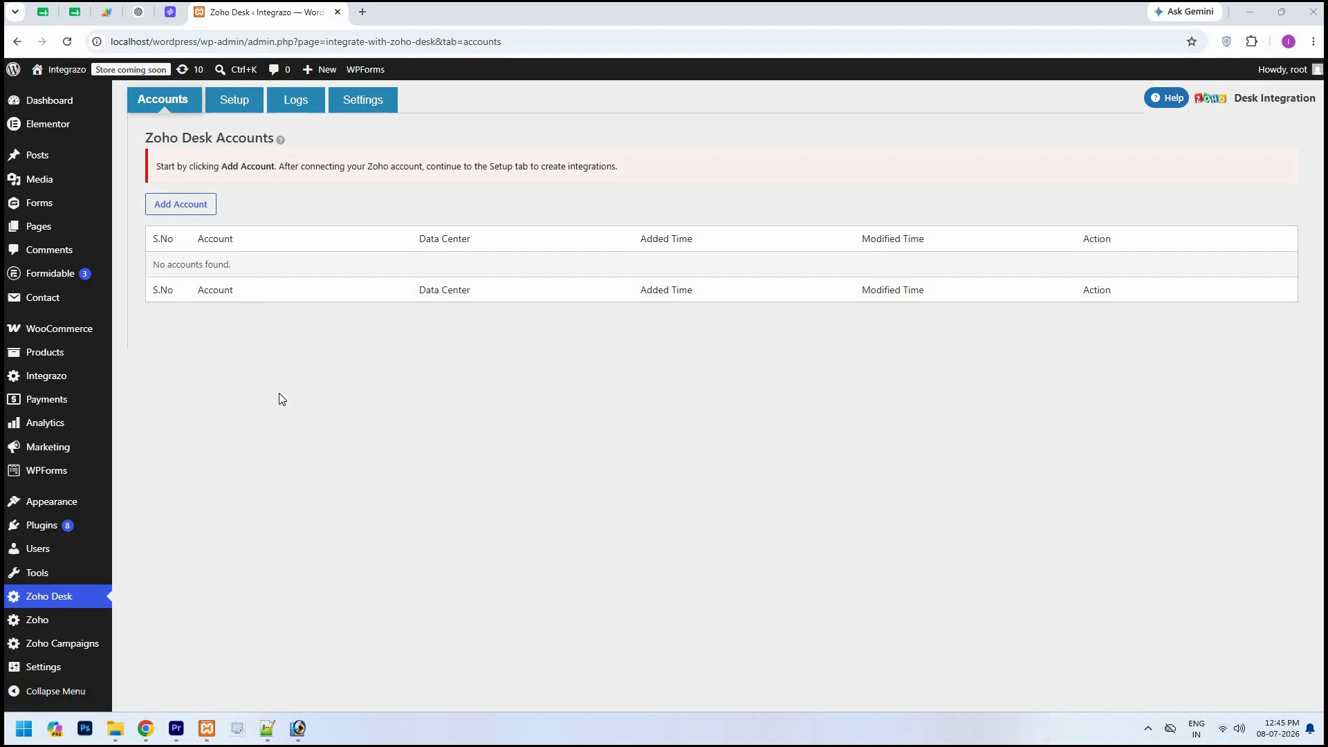
Start adding a Zoho Desk account named "Zoho Desk" with zoho.com as its data center.
{"action": "left_click", "coordinate": [205, 211]}
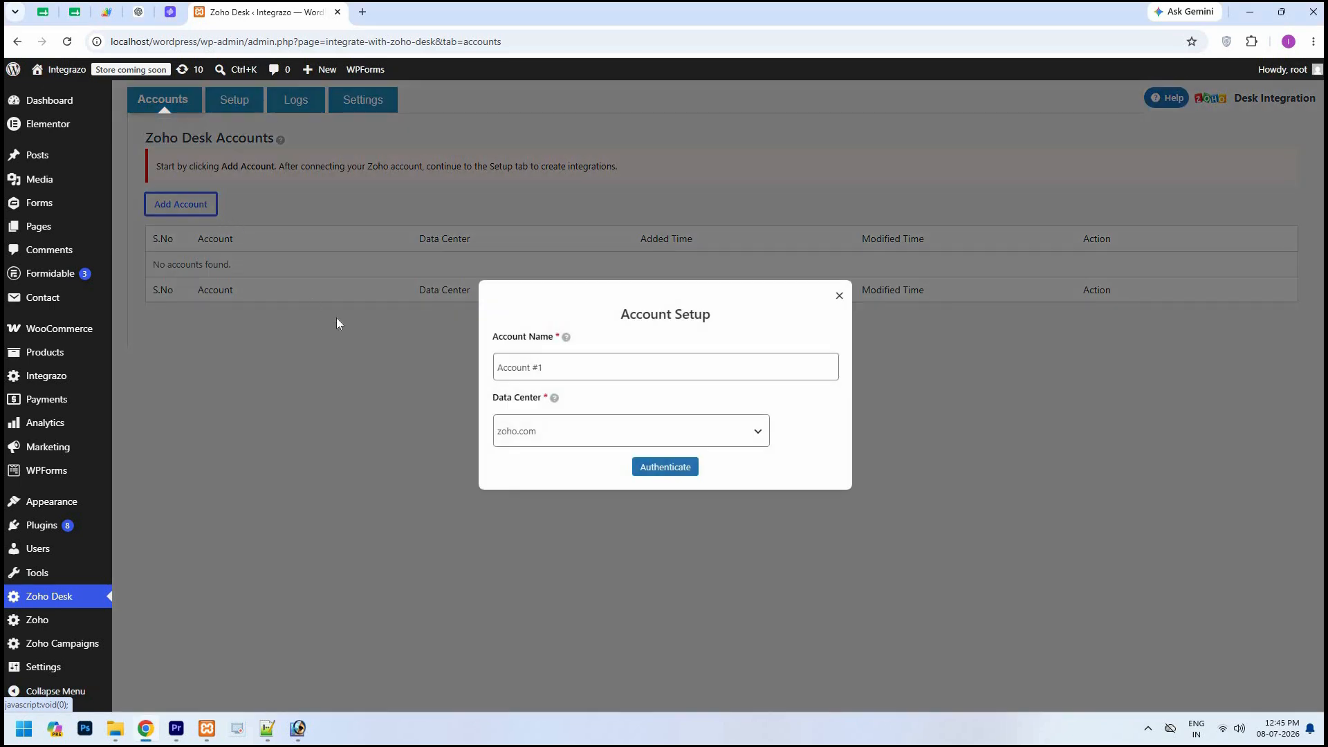
{"action": "triple_click", "coordinate": [550, 368]}
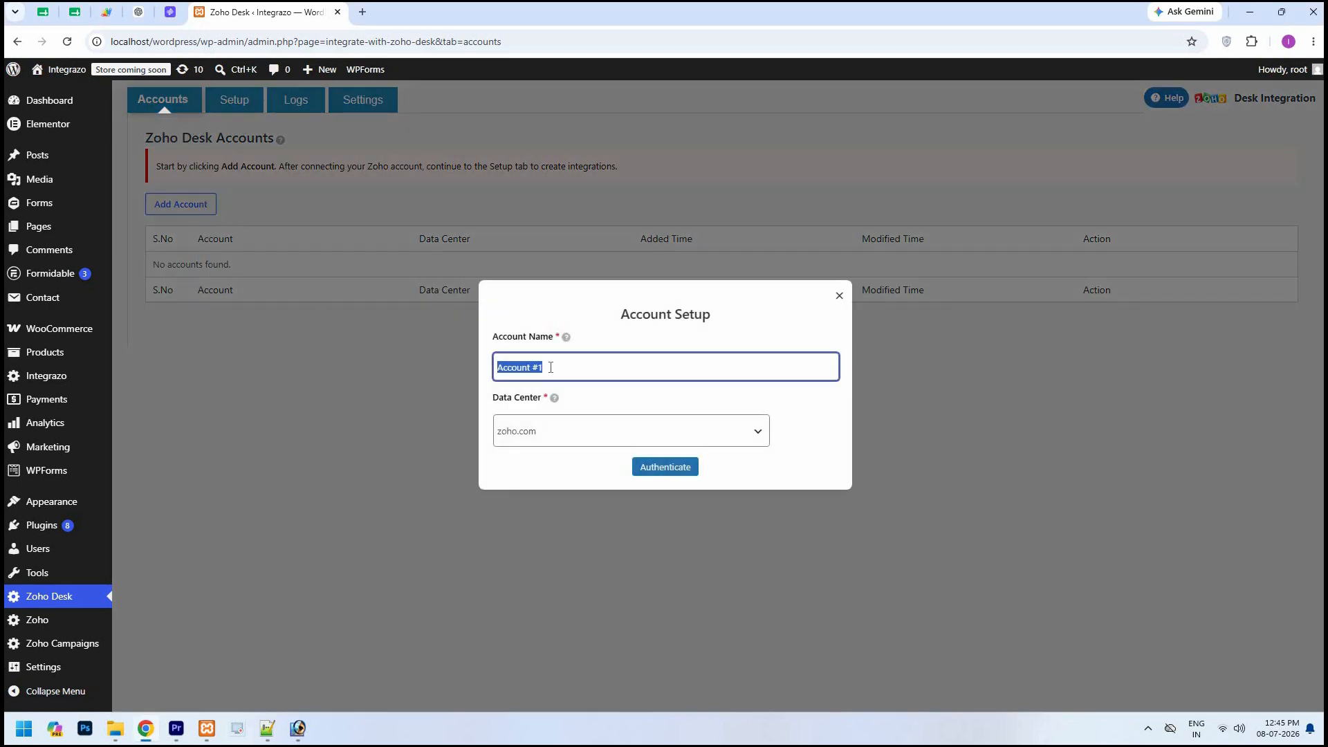
{"action": "type", "text": "Zoho Desk"}
{"action": "key", "text": "Tab"}
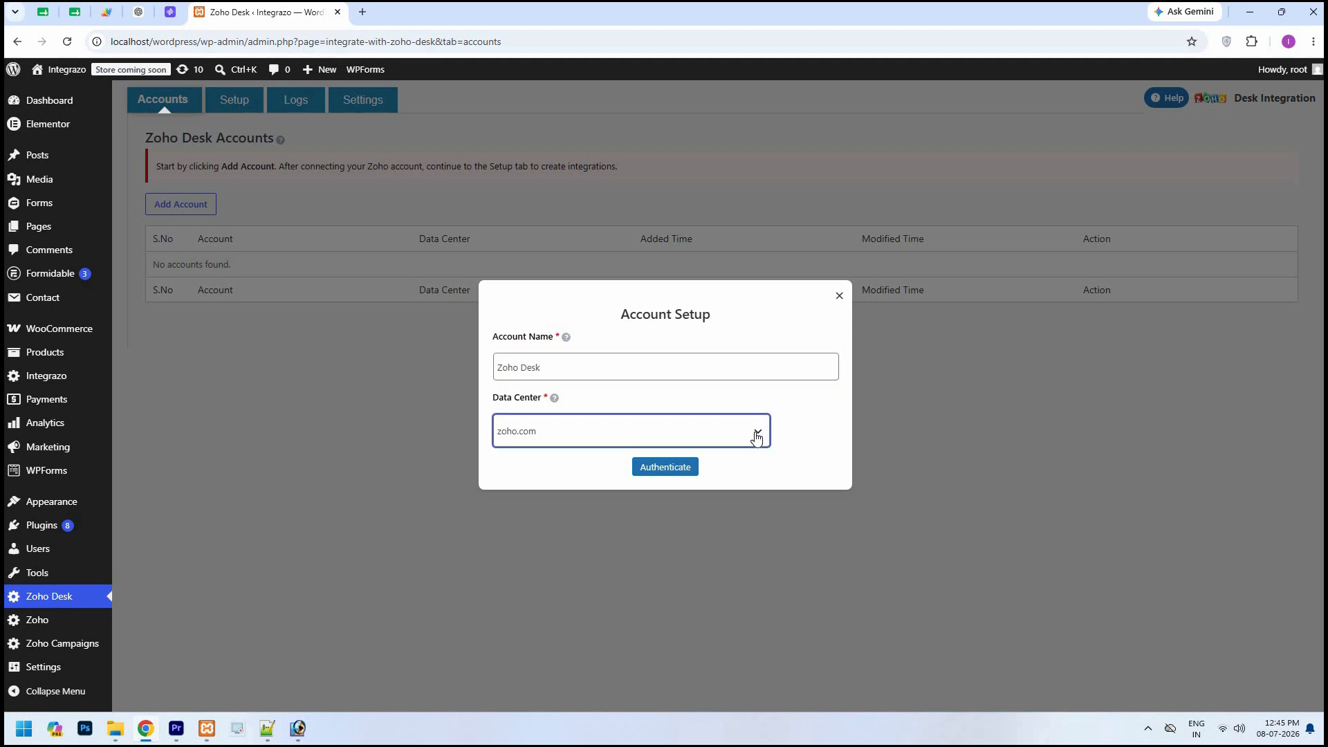
{"action": "left_click", "coordinate": [612, 440]}
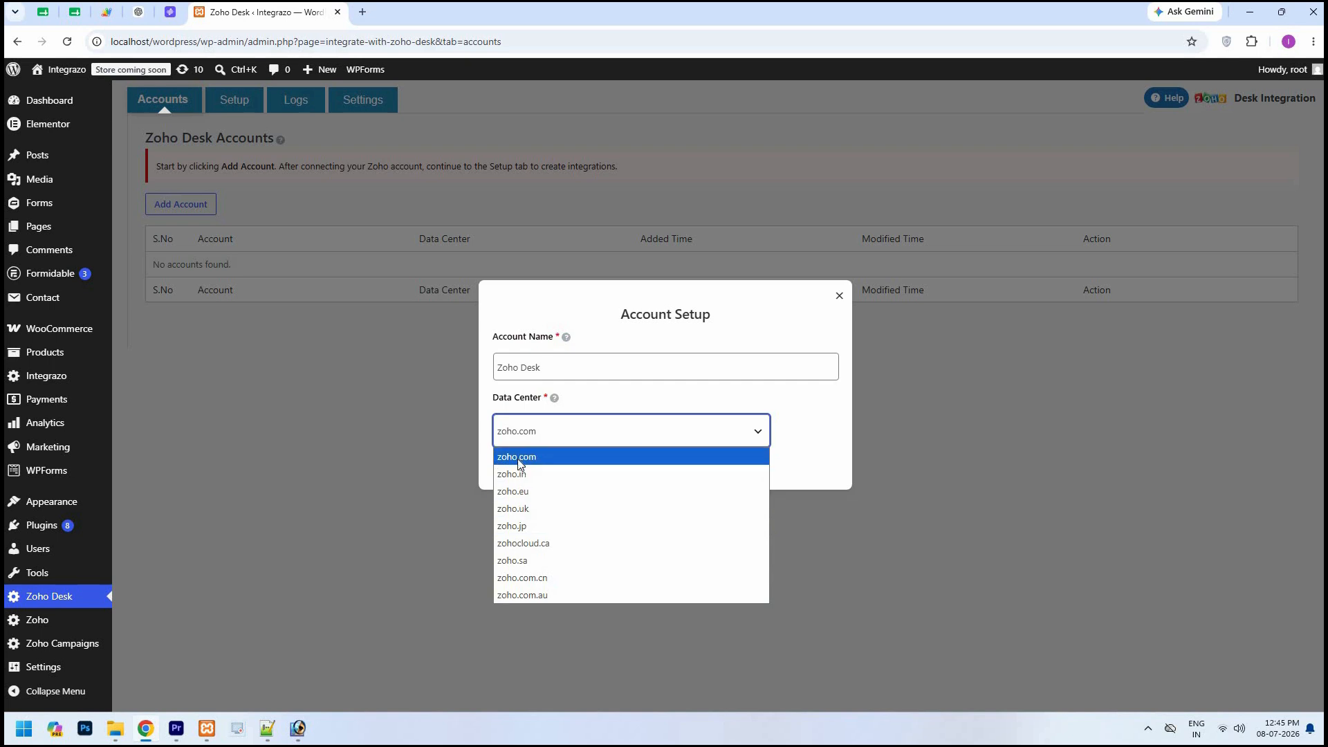
{"action": "left_click", "coordinate": [671, 462]}
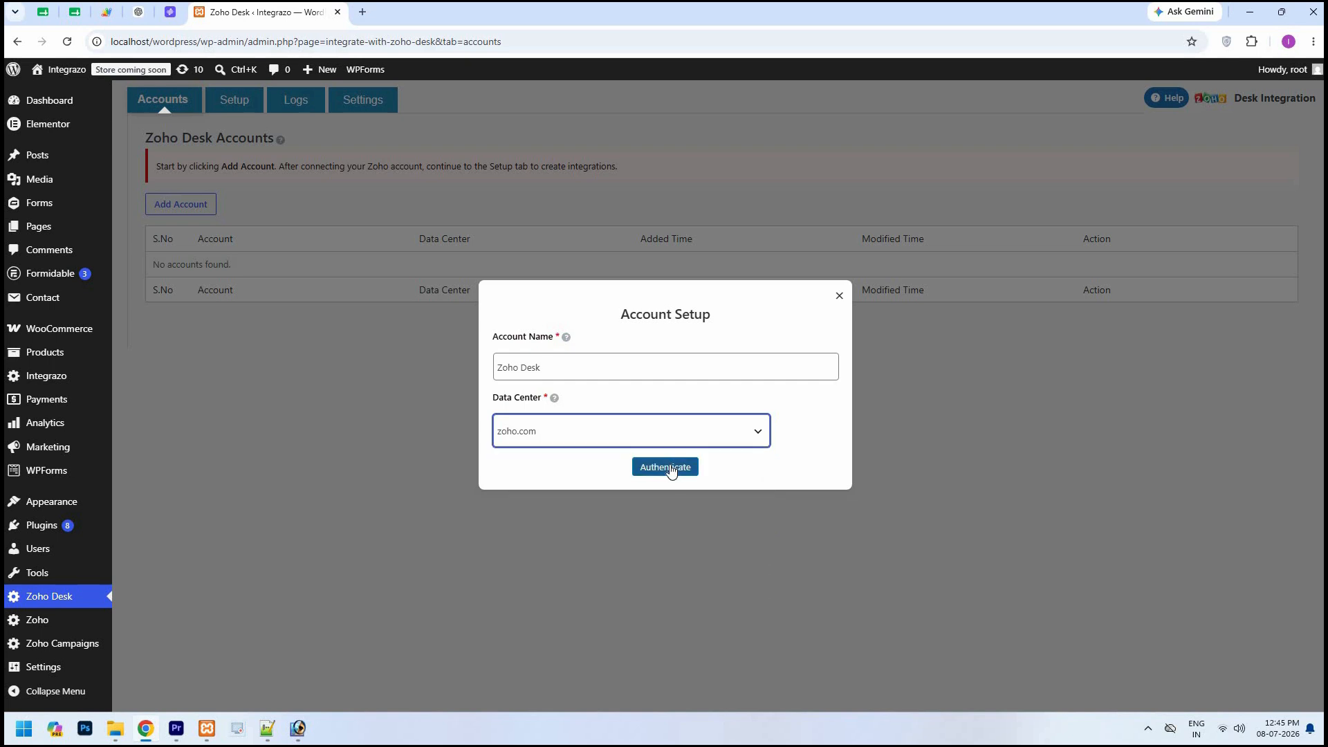
Authenticate the account and allow Integrazo to access the listed Zoho account data.
{"action": "left_click", "coordinate": [670, 469]}
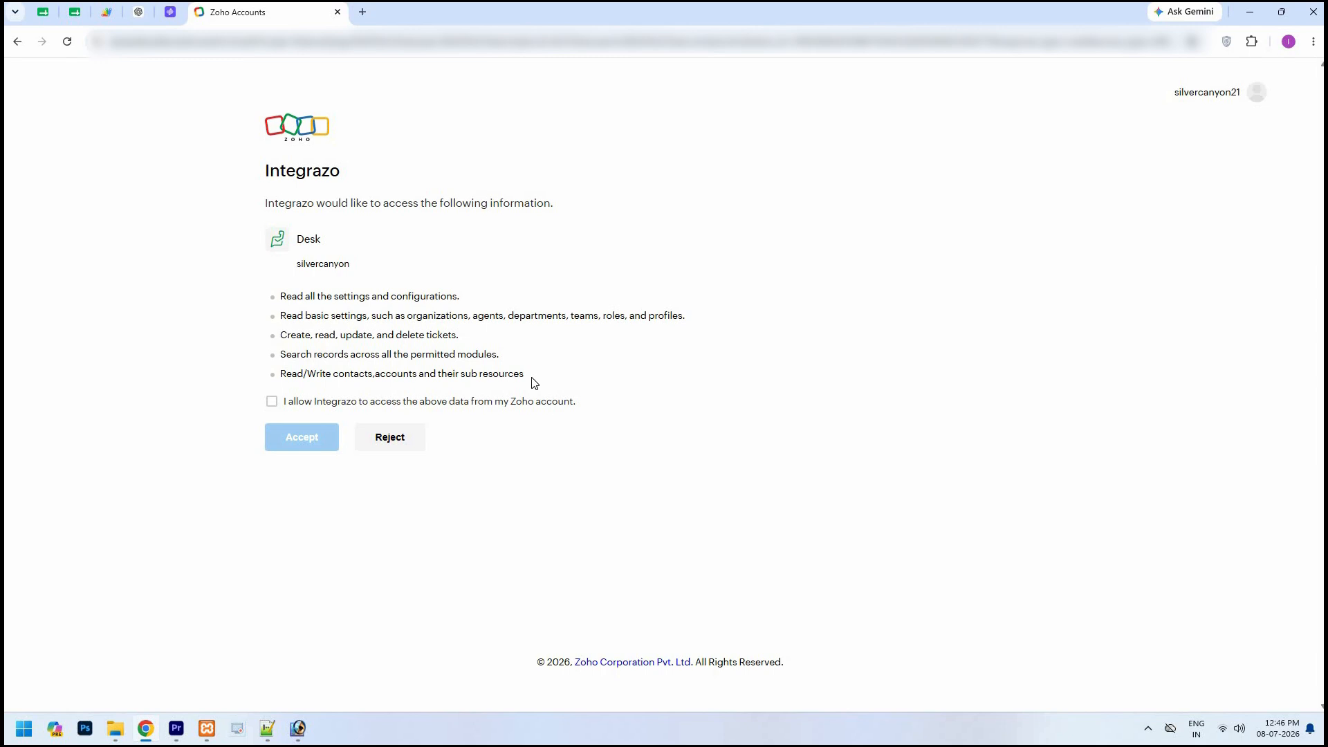
{"action": "left_click", "coordinate": [271, 403]}
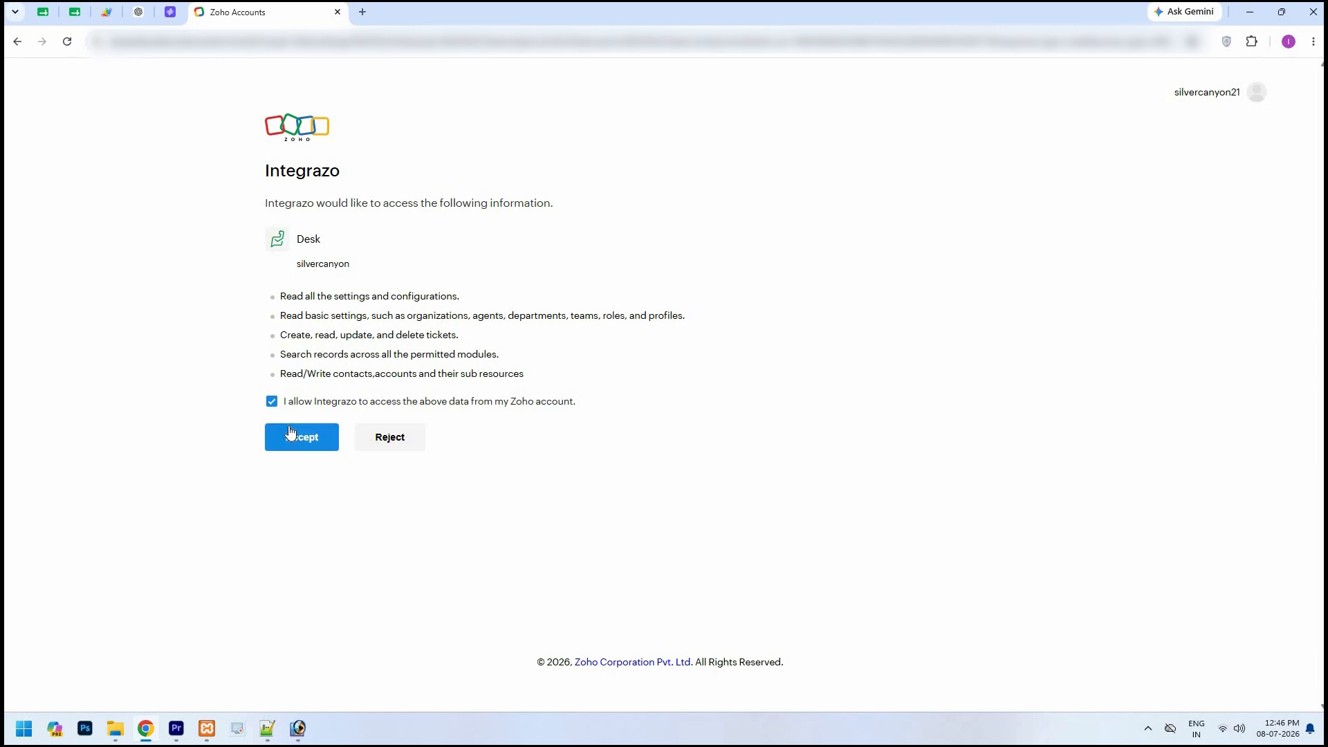
{"action": "left_click", "coordinate": [294, 442]}
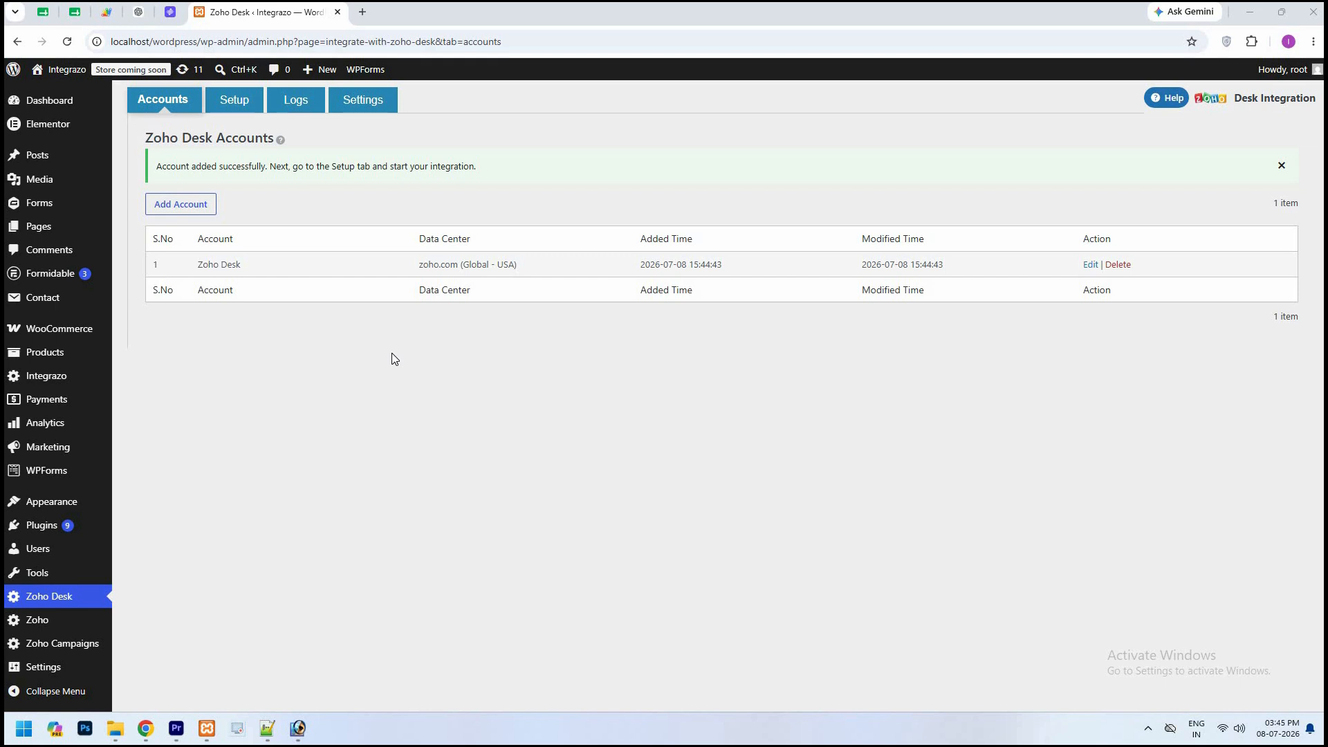
Start a new integration named "Test" using the WPForms form Simple Contact Form.
{"action": "left_click", "coordinate": [236, 114]}
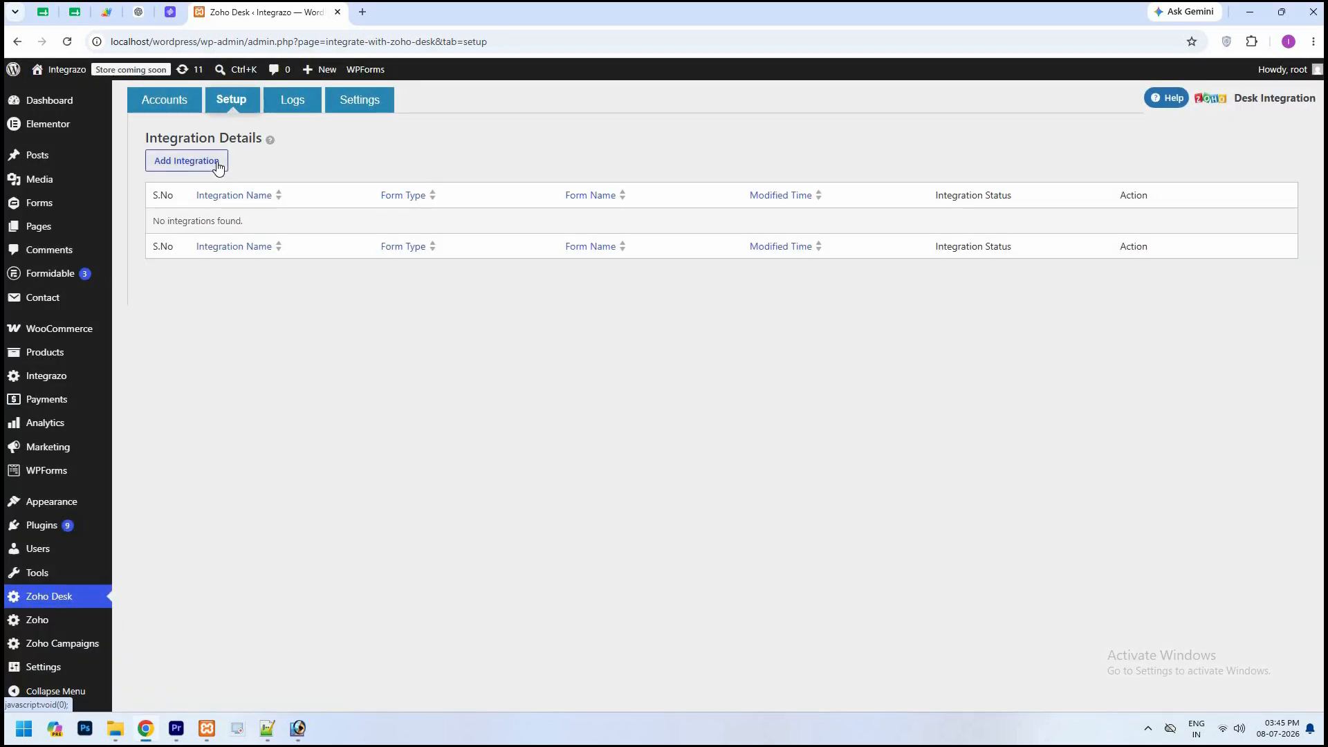
{"action": "left_click", "coordinate": [218, 165]}
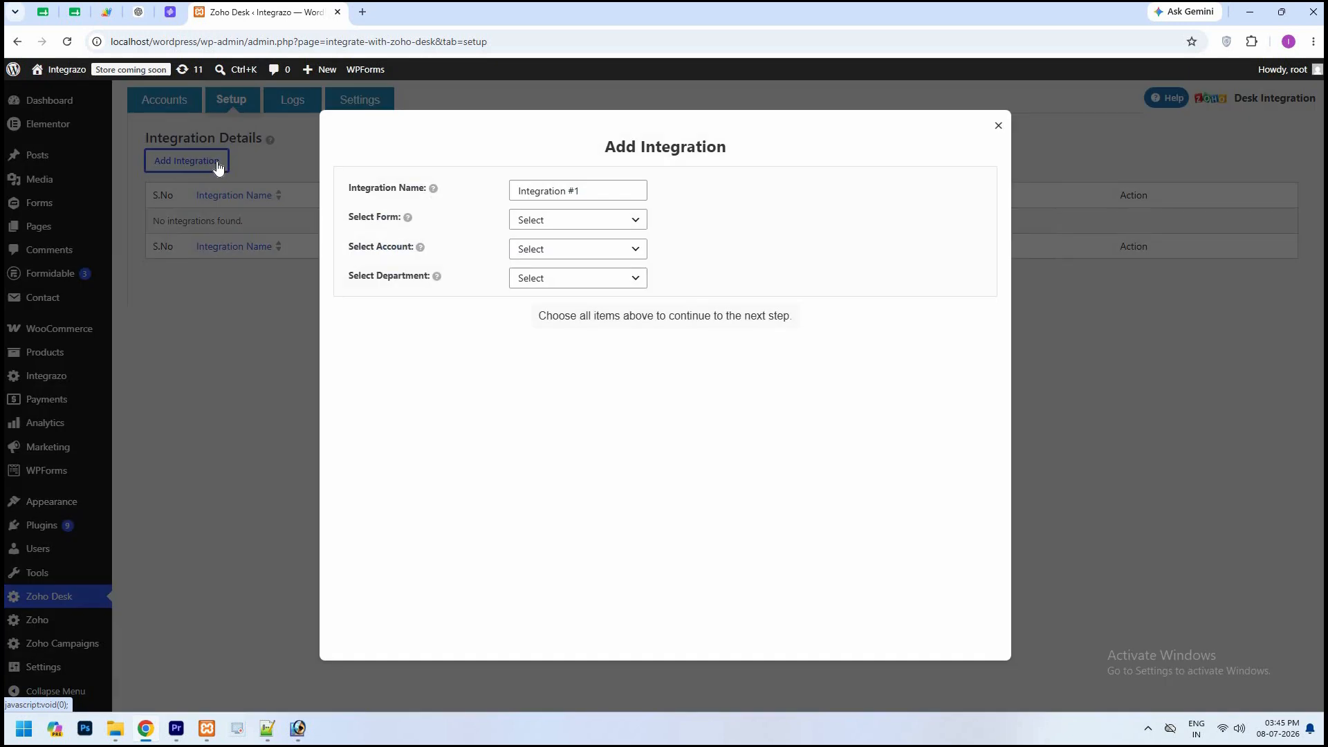
{"action": "left_click_drag", "start_coordinate": [517, 191], "coordinate": [587, 193]}
{"action": "type", "text": "Test"}
{"action": "left_click", "coordinate": [659, 222]}
{"action": "left_click", "coordinate": [639, 226]}
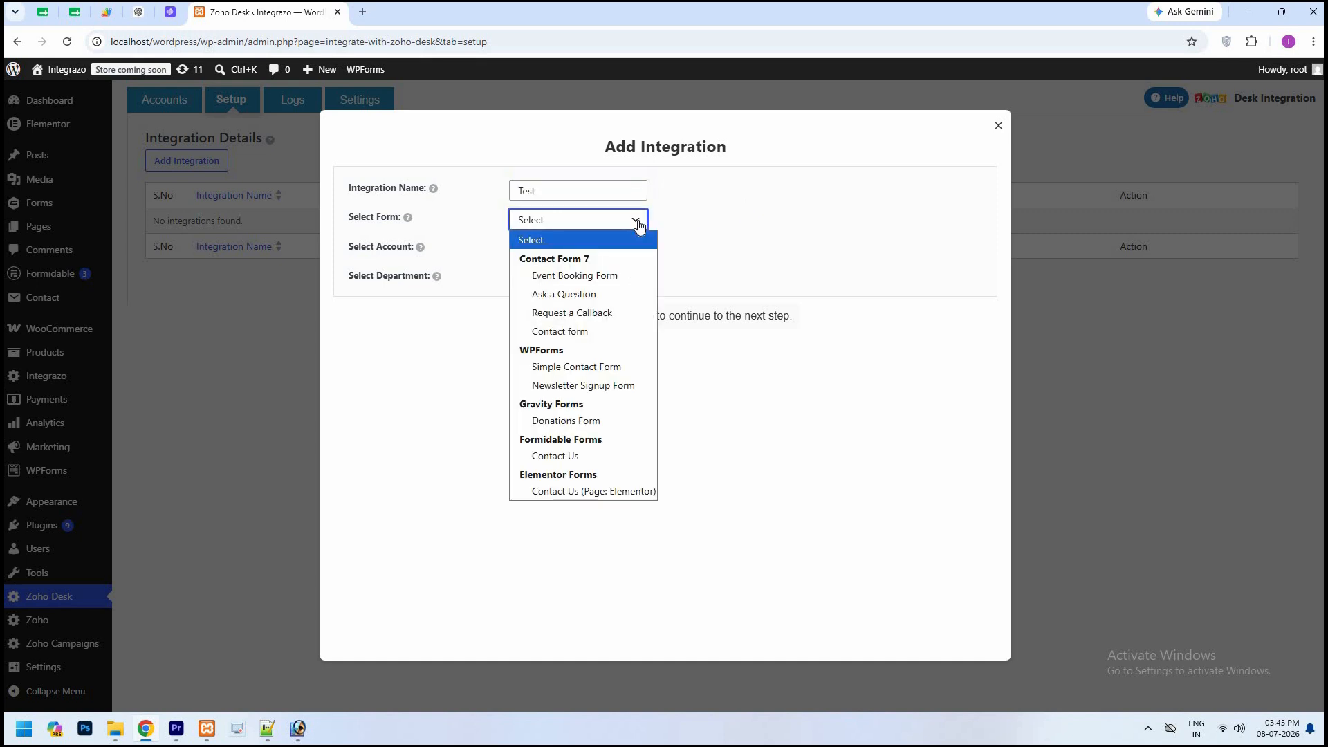
{"action": "left_click", "coordinate": [580, 367]}
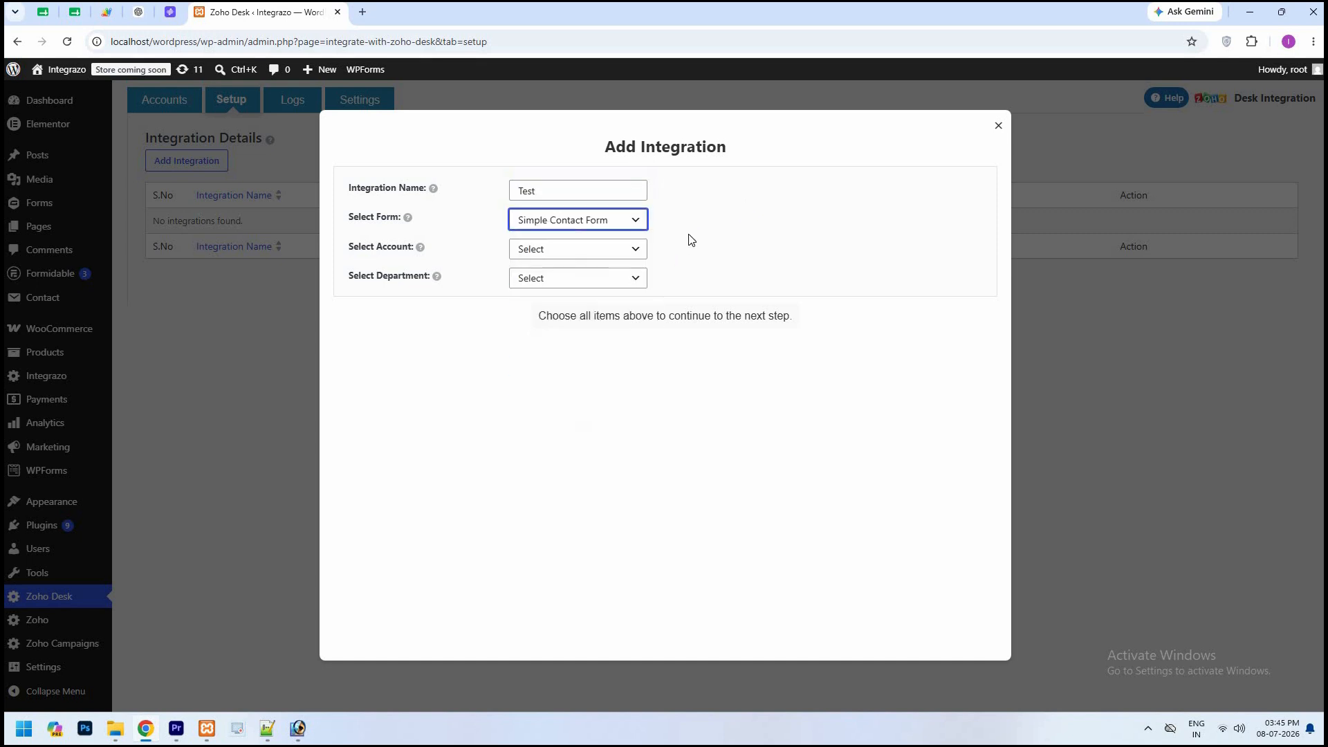
Set the integration's account to Zoho Desk and its department to silvercanyon.
{"action": "left_click", "coordinate": [635, 250]}
{"action": "left_click", "coordinate": [635, 290]}
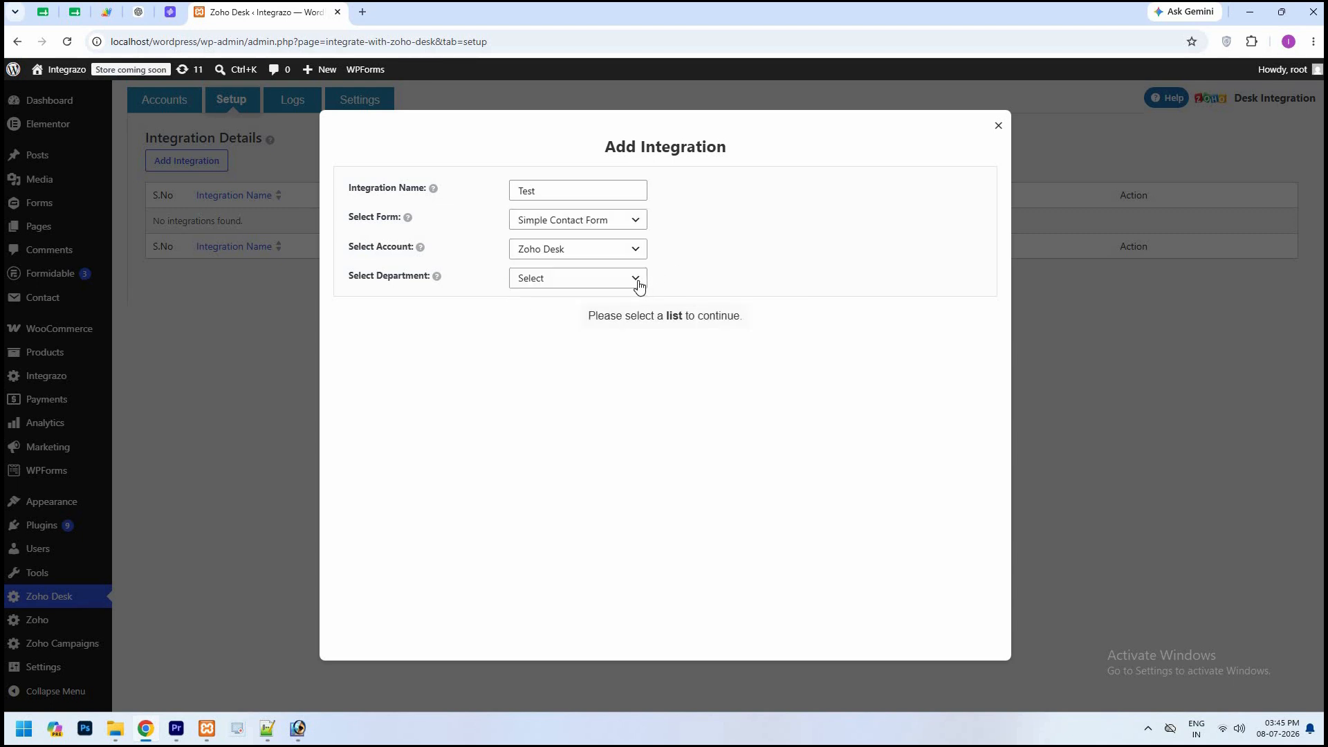
{"action": "left_click", "coordinate": [638, 286]}
{"action": "left_click", "coordinate": [639, 280]}
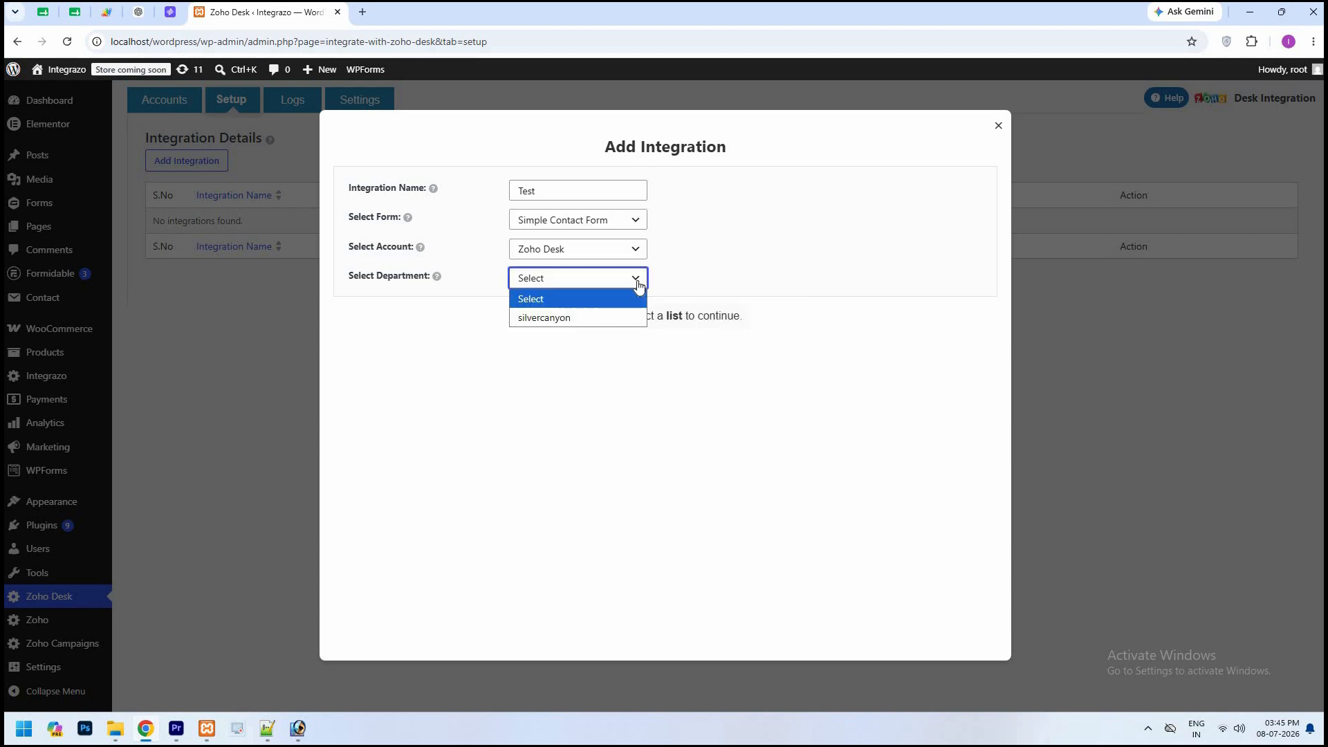
{"action": "left_click", "coordinate": [622, 318]}
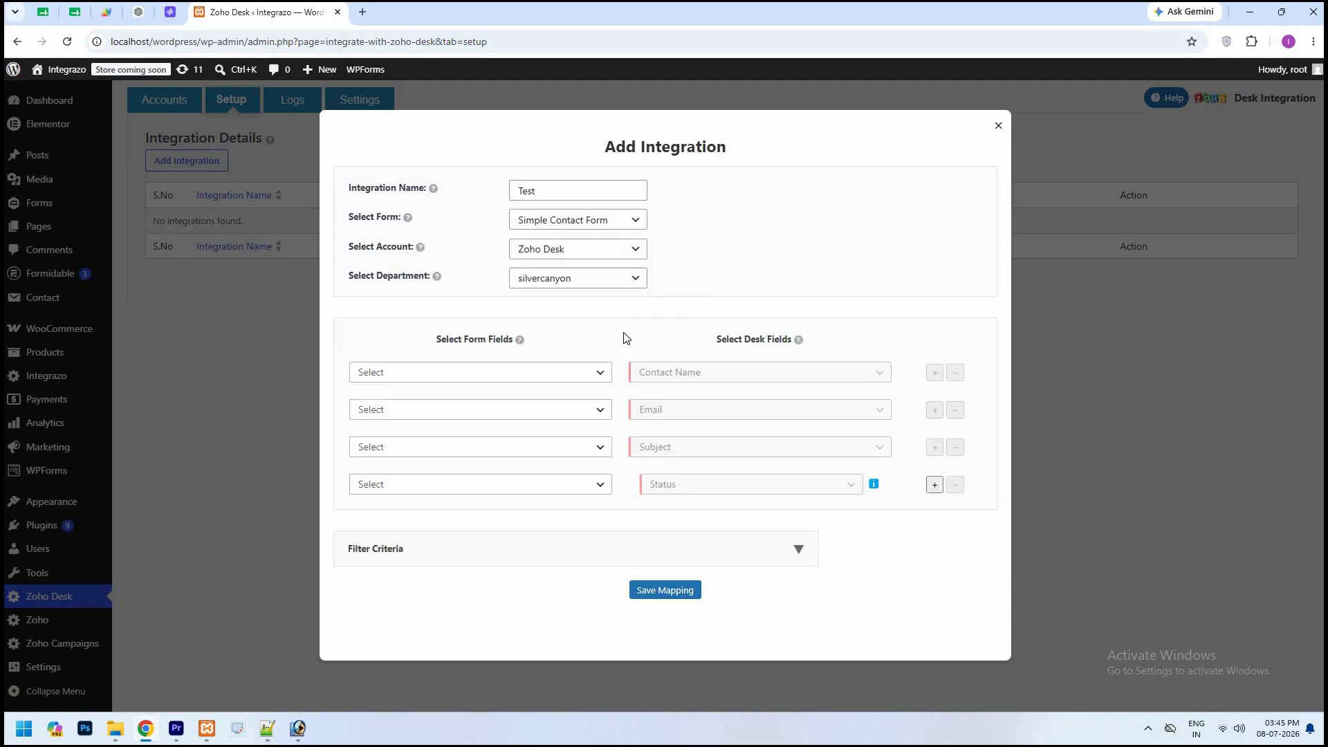
Map the form fields Name, Email, and Comment or Message to the Desk fields Contact Name, Email, and Subject.
{"action": "left_click", "coordinate": [593, 373]}
{"action": "left_click", "coordinate": [405, 74]}
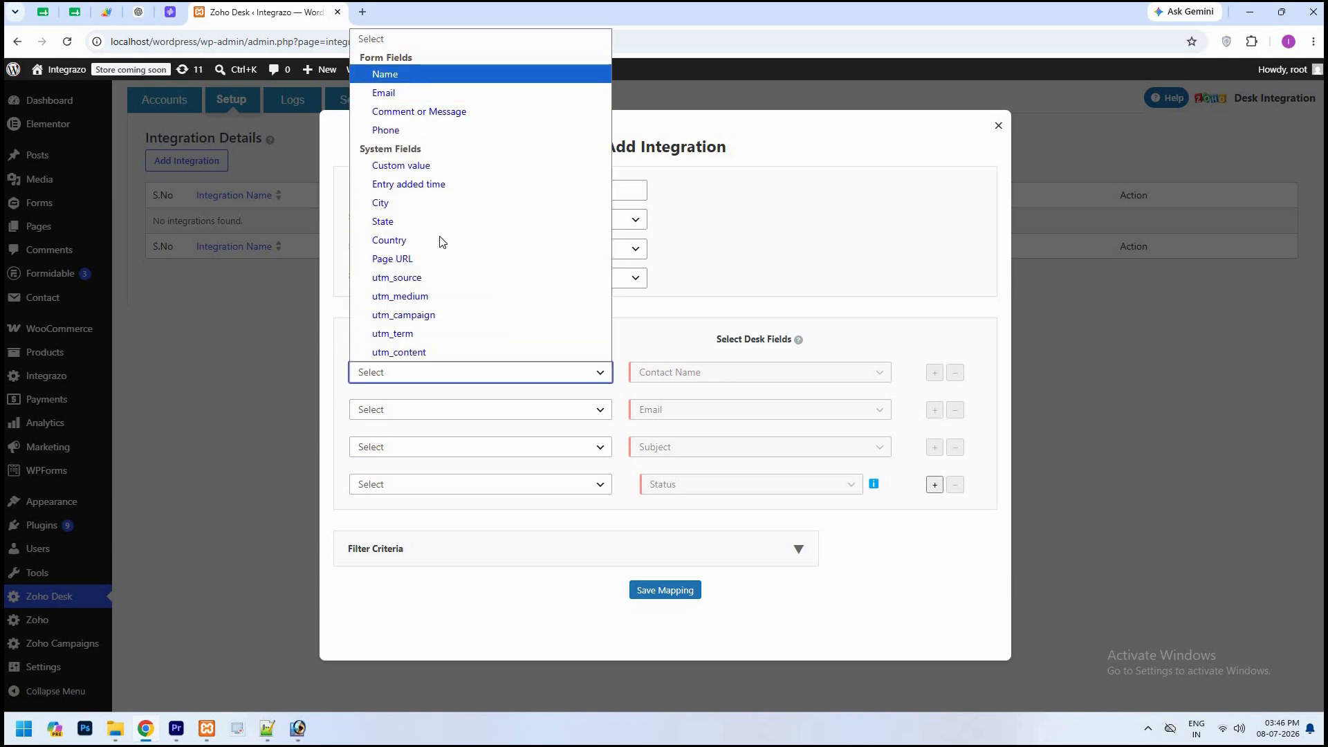
{"action": "left_click", "coordinate": [599, 414]}
{"action": "left_click", "coordinate": [430, 132]}
{"action": "left_click", "coordinate": [598, 451]}
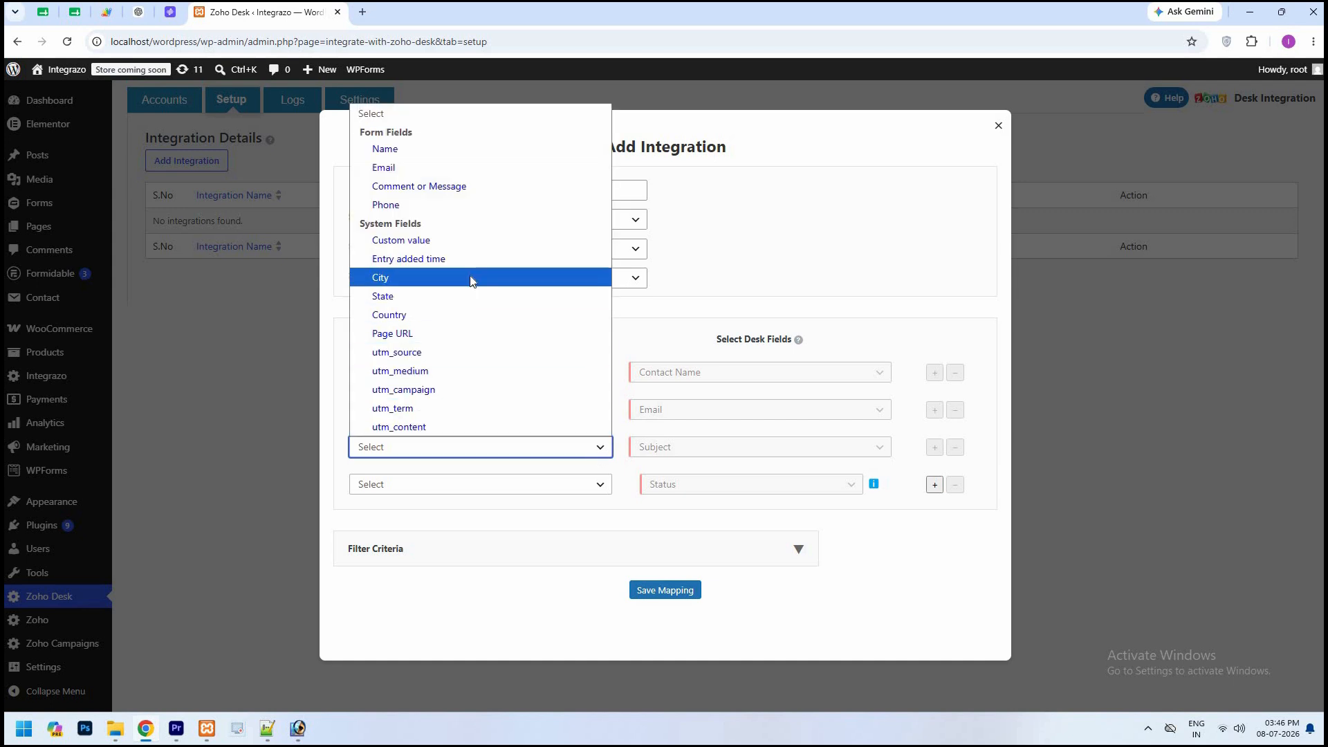
{"action": "left_click", "coordinate": [437, 186]}
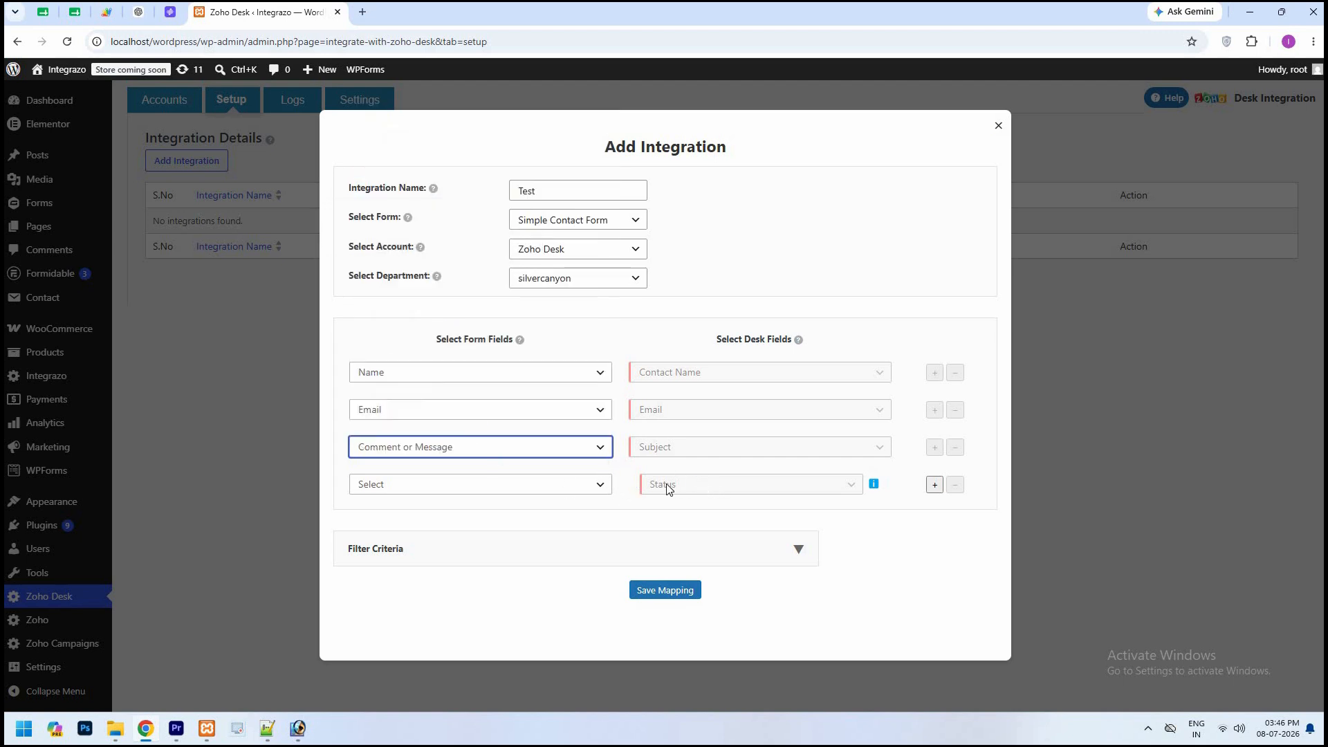
Map the Desk Status field to a custom value of "Open", one of its allowed values.
{"action": "mouse_move", "coordinate": [873, 488]}
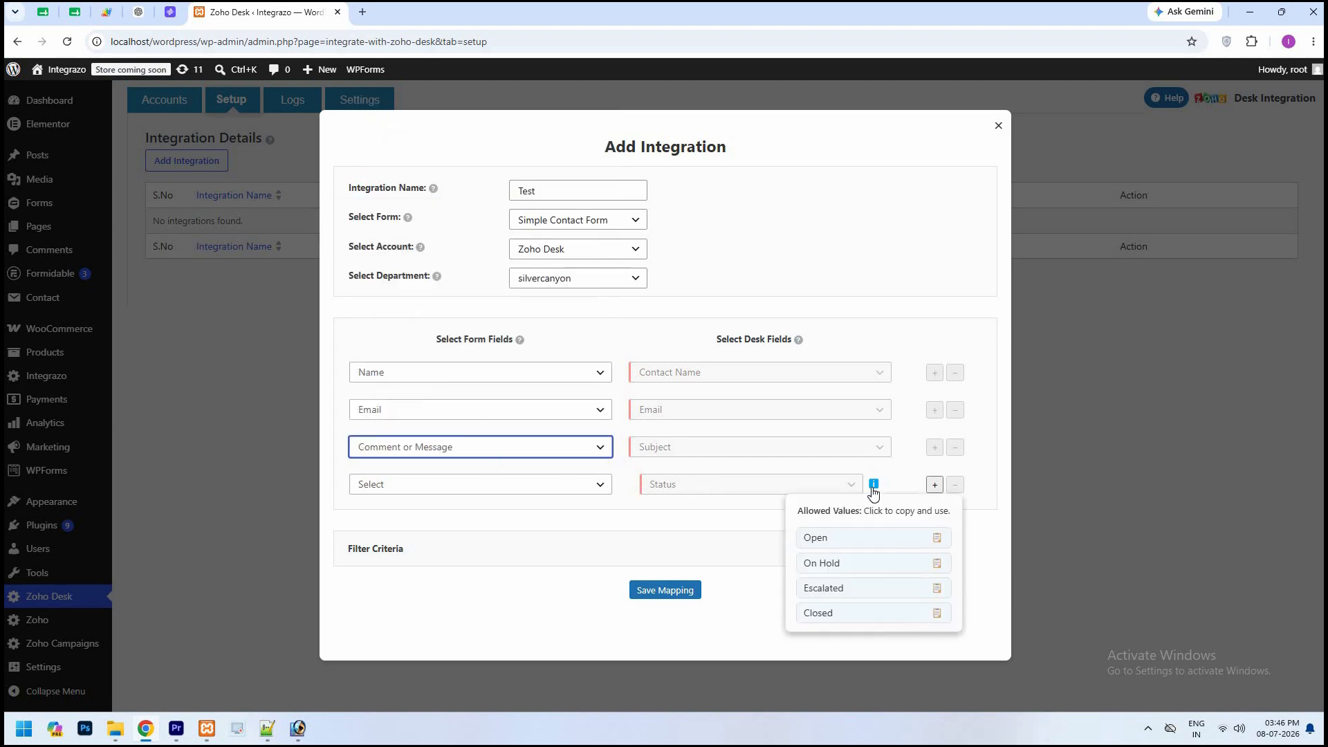
{"action": "left_click", "coordinate": [872, 538]}
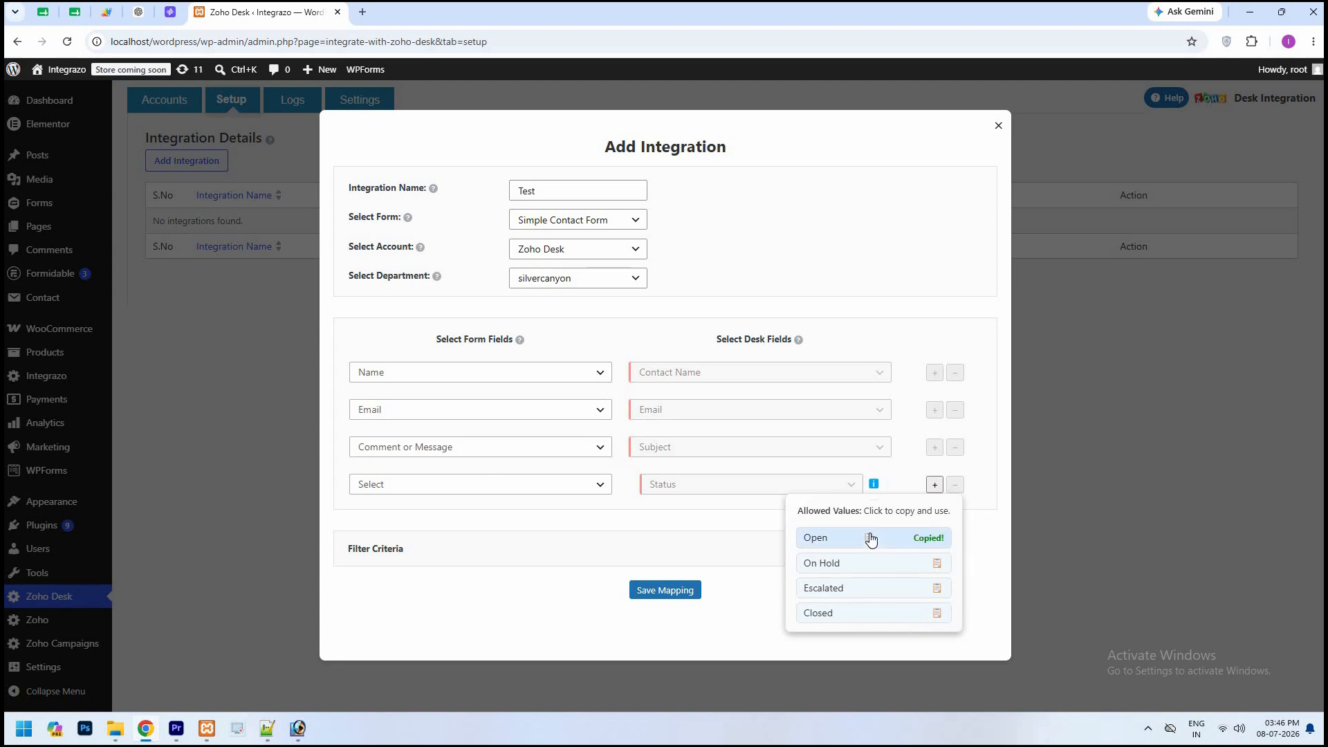
{"action": "left_click", "coordinate": [599, 487]}
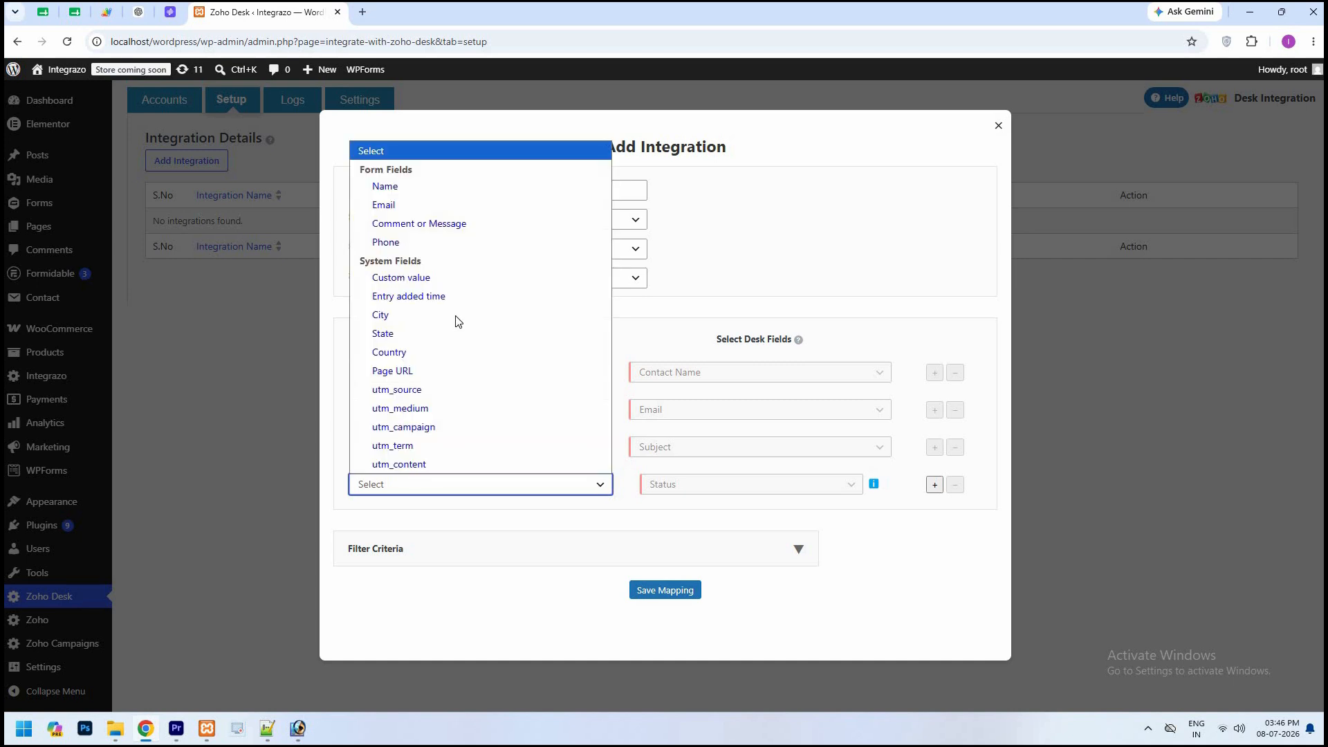
{"action": "left_click", "coordinate": [447, 278]}
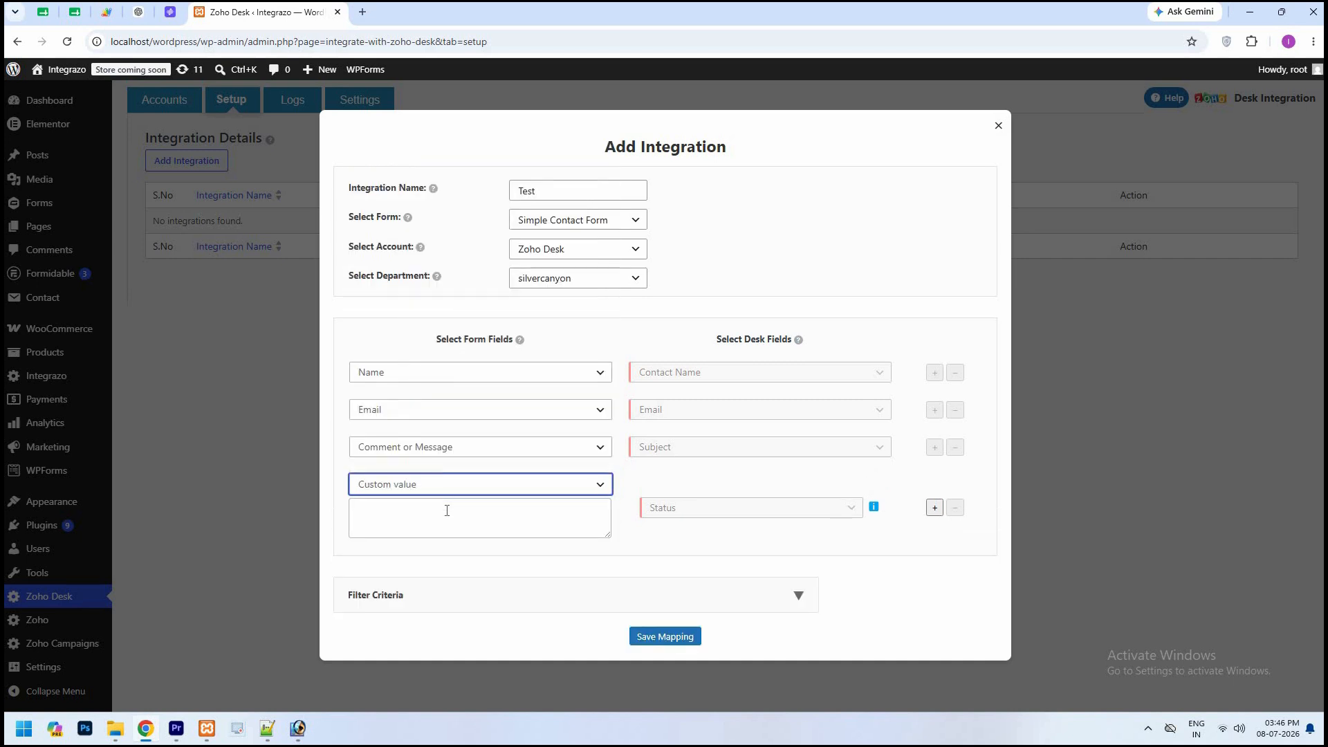
{"action": "left_click", "coordinate": [447, 510]}
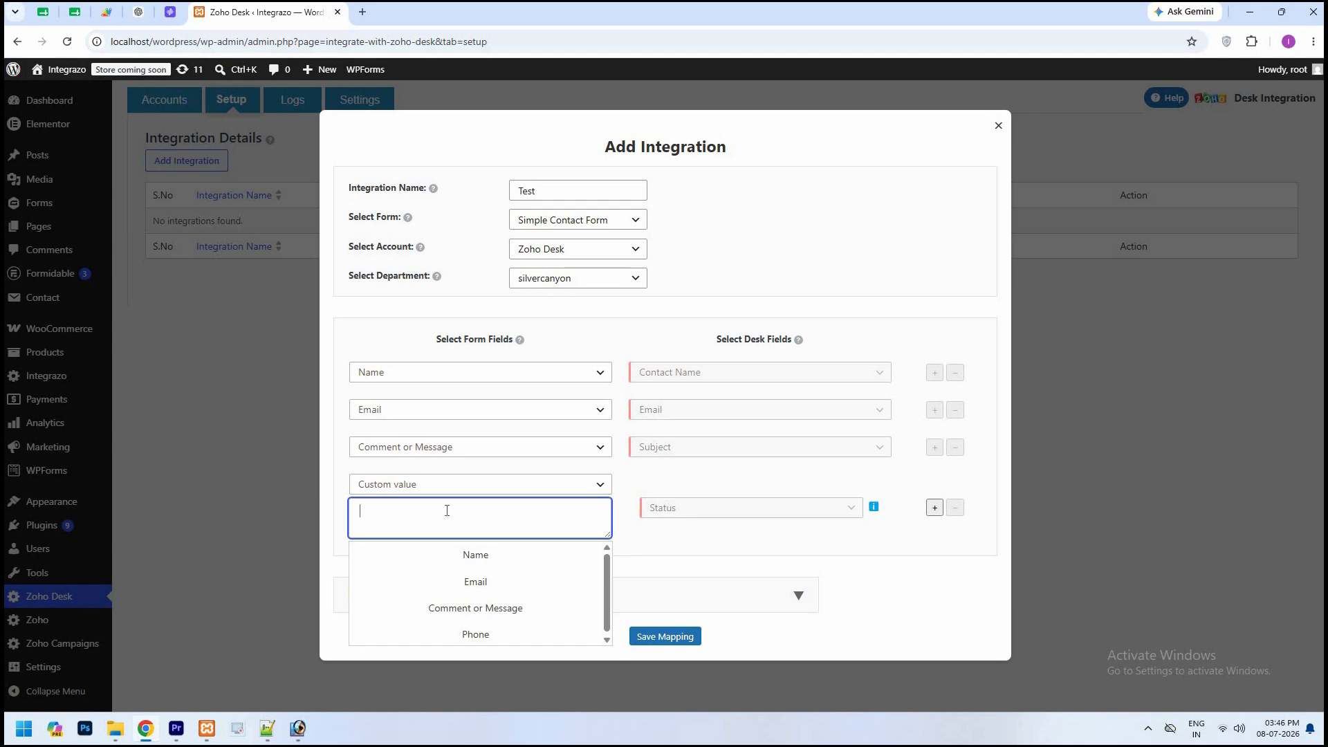
{"action": "type", "text": "Open"}
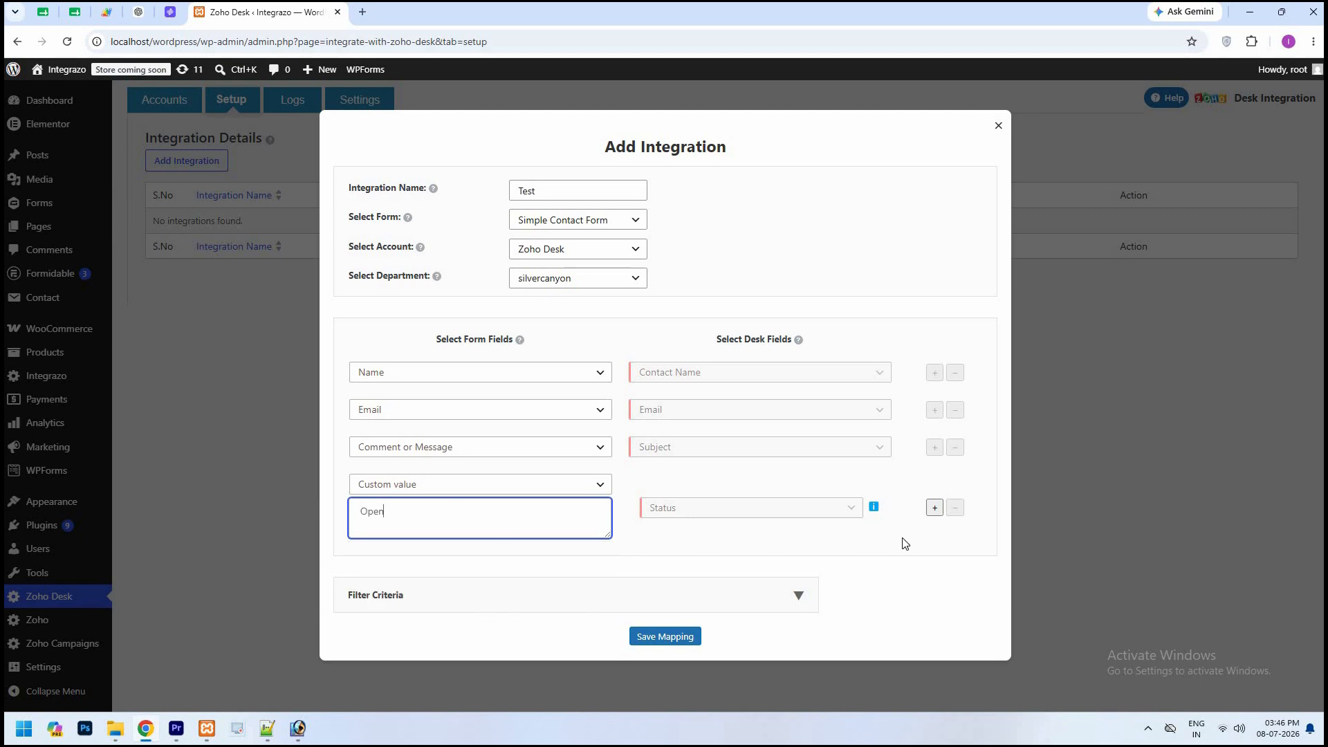
{"action": "left_click", "coordinate": [934, 508]}
{"action": "left_click", "coordinate": [881, 569]}
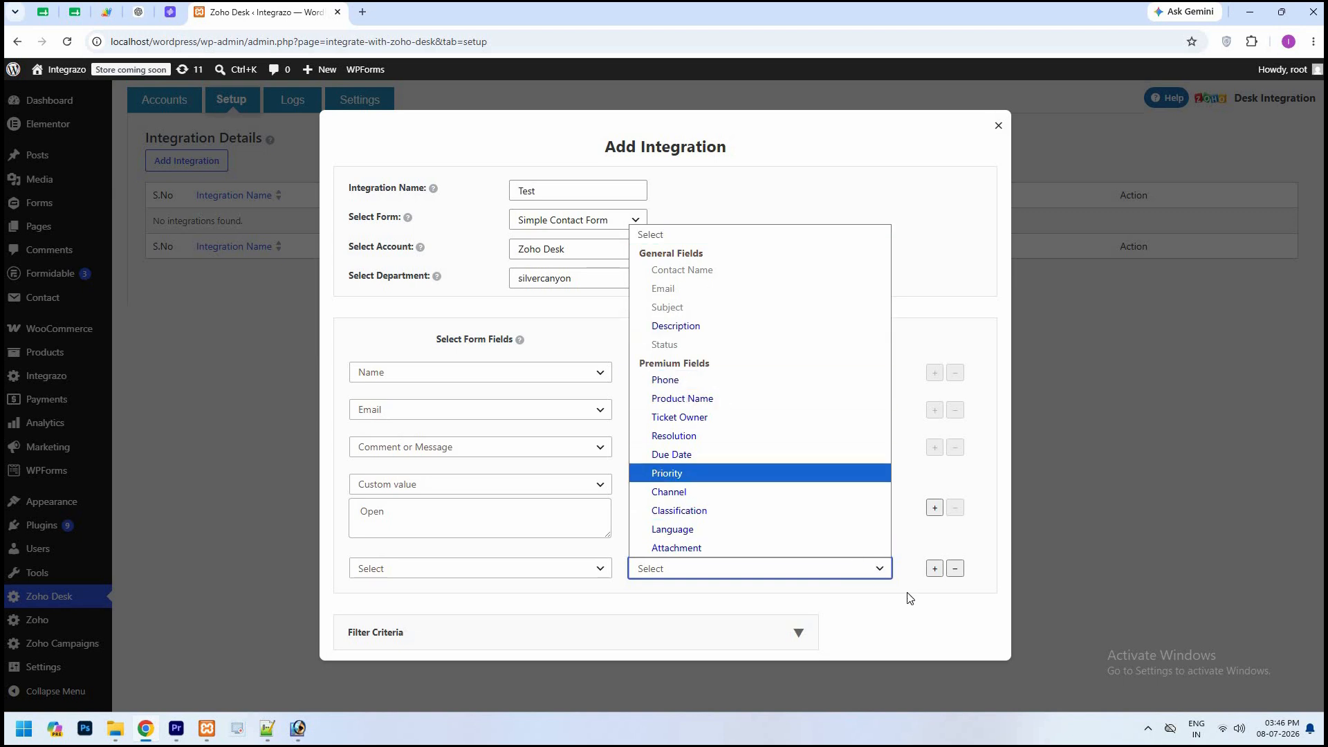
{"action": "left_click", "coordinate": [954, 570]}
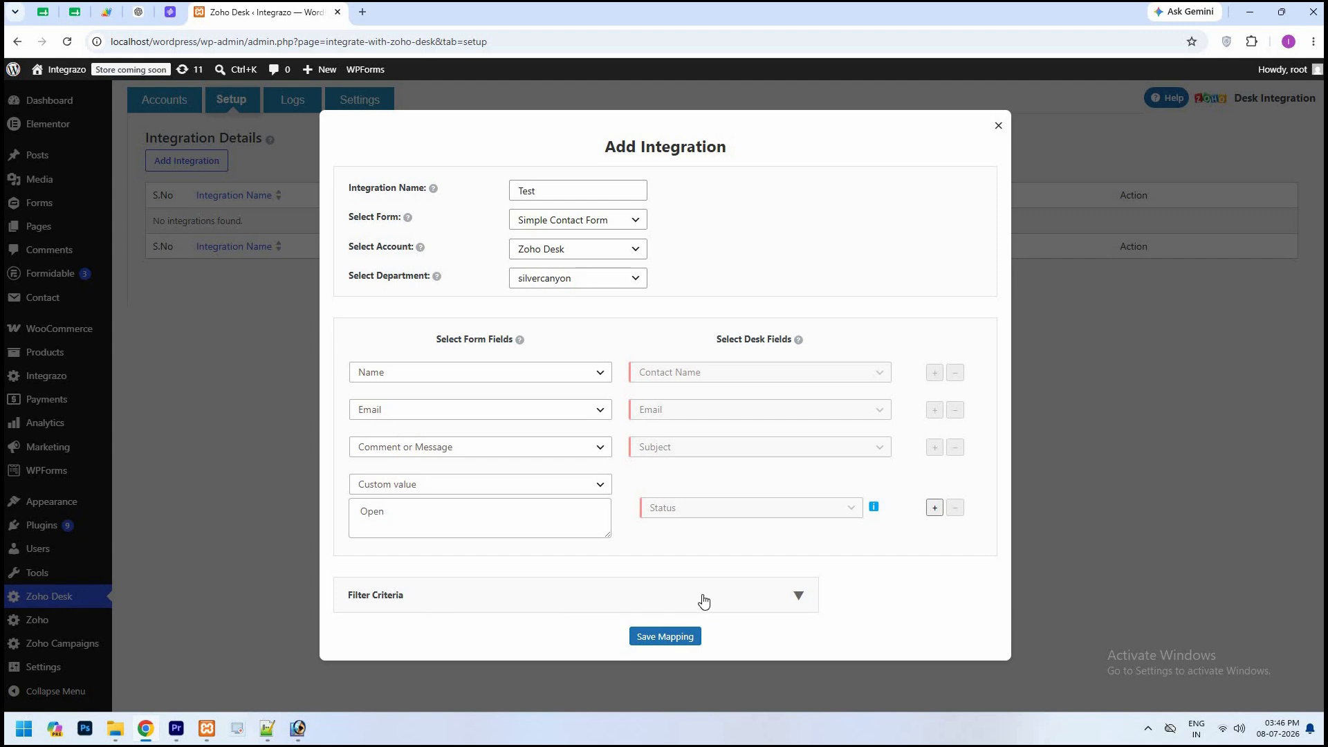
Check the filter criteria options without adding any, and save the integration mapping.
{"action": "left_click", "coordinate": [800, 599]}
{"action": "scroll", "coordinate": [412, 590], "scroll_direction": "down", "scroll_amount": 1}
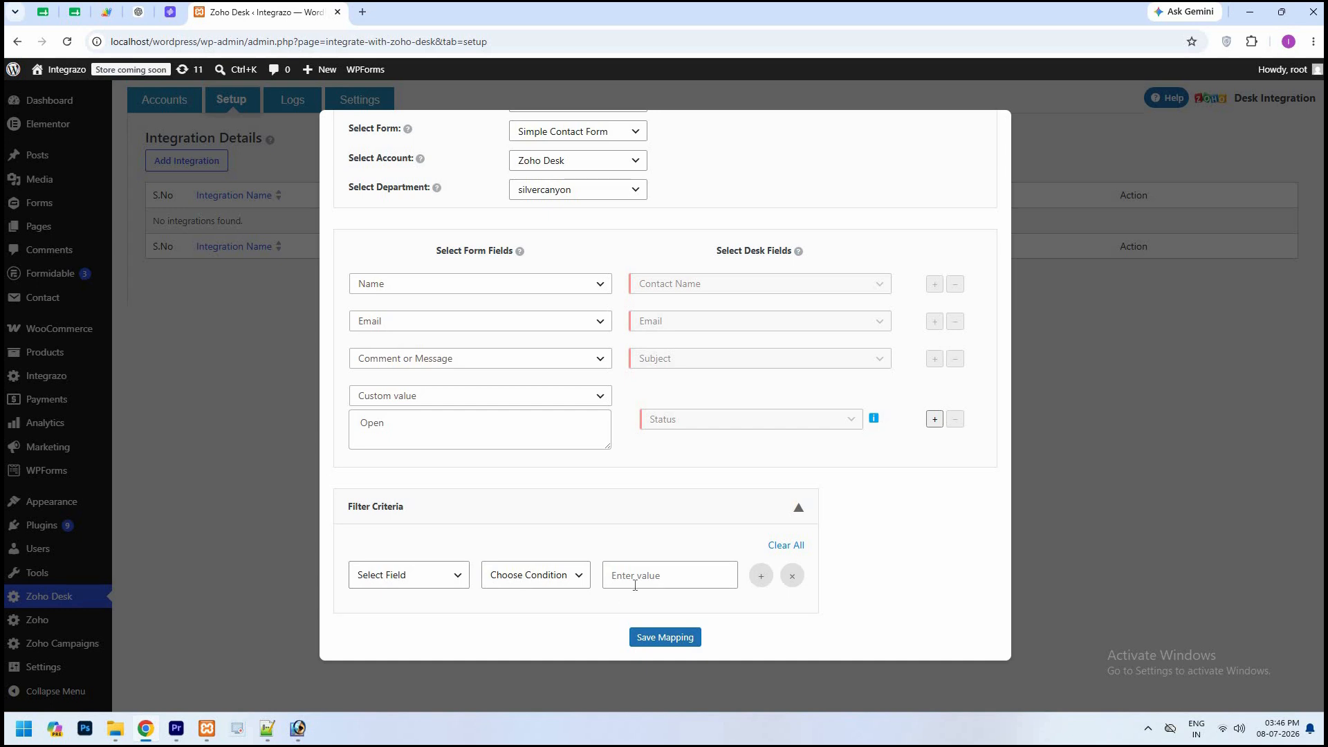
{"action": "left_click", "coordinate": [799, 512]}
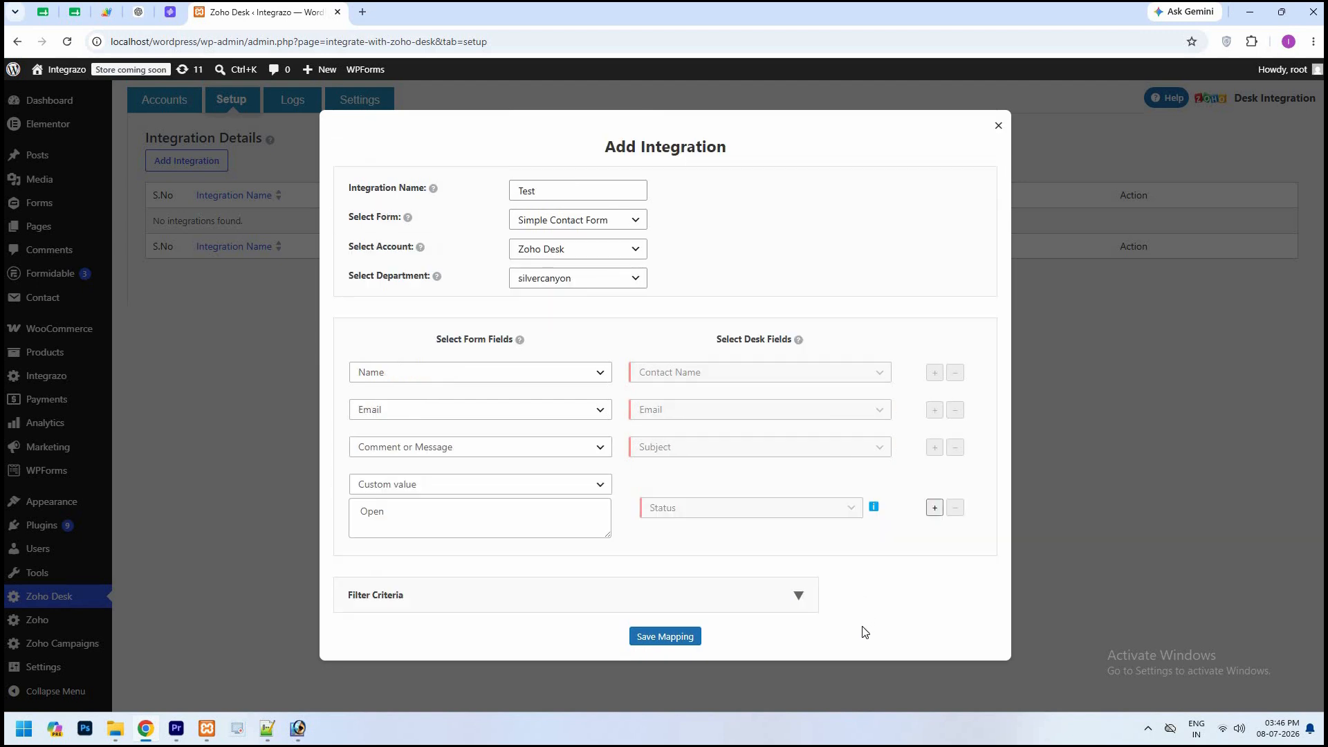
{"action": "left_click", "coordinate": [673, 637]}
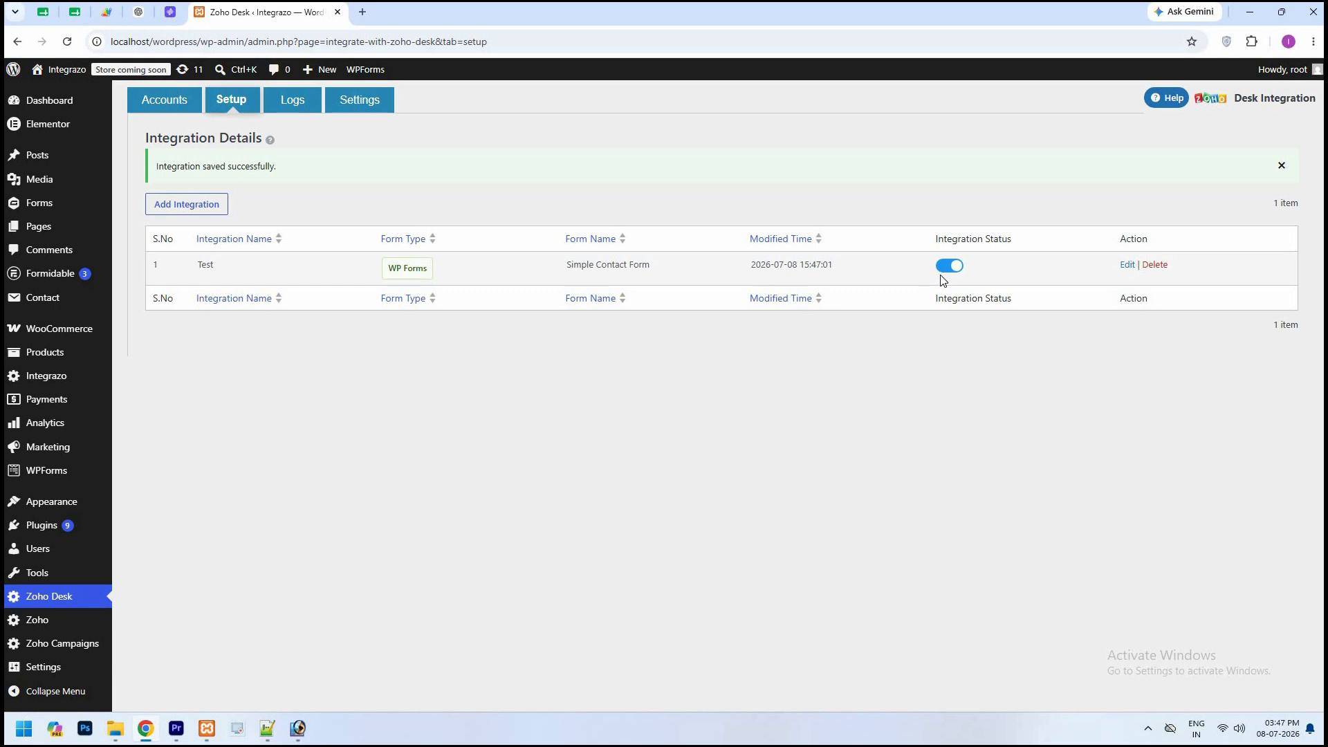
Switch the Test integration's status off and back on, and open the integration logs.
{"action": "left_click", "coordinate": [962, 273]}
{"action": "left_click", "coordinate": [962, 273]}
{"action": "left_click", "coordinate": [300, 101]}
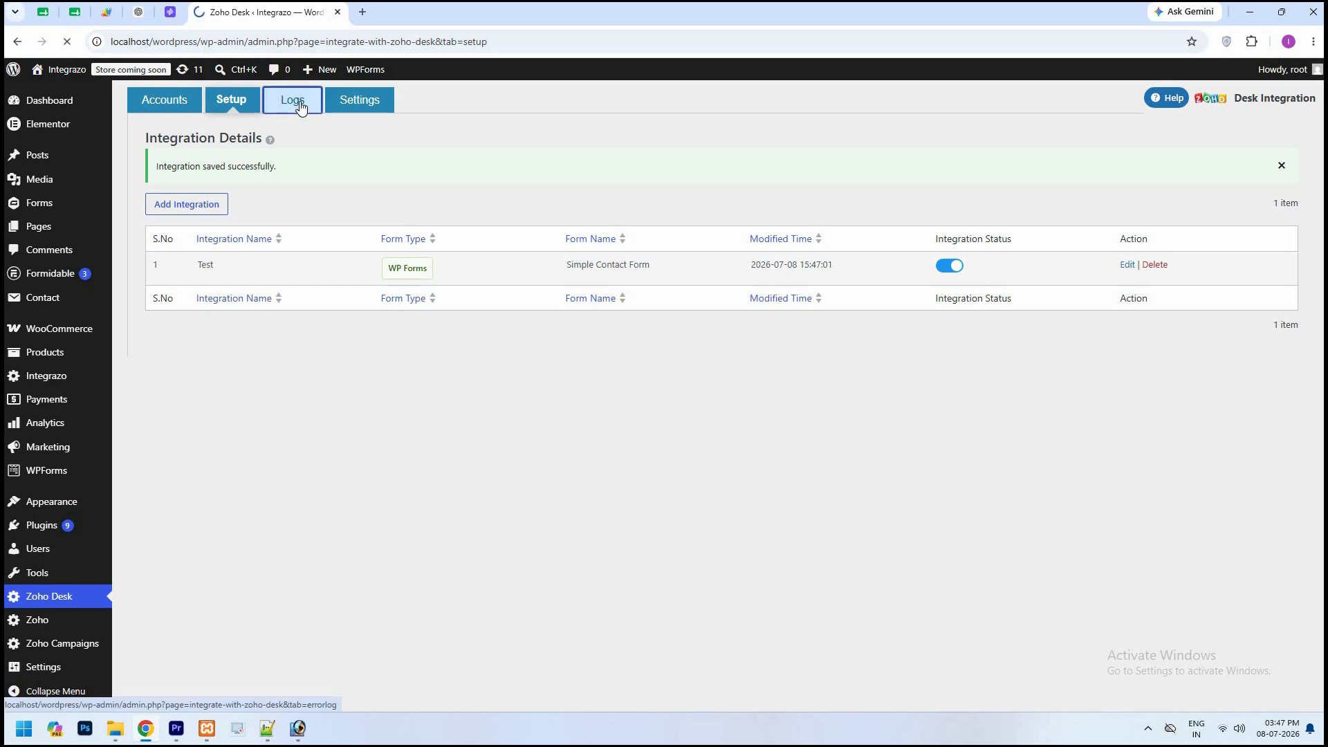